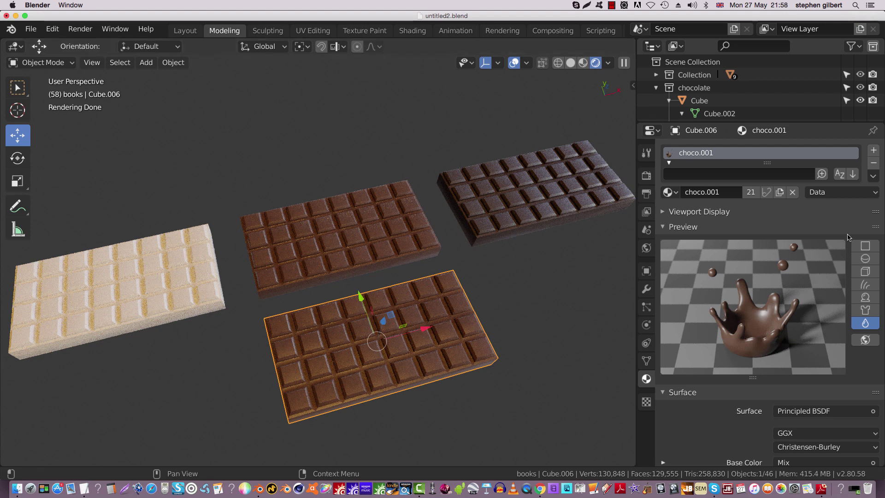
# Check the white, milk and dark bars' materials, then select the bottom bar and enlarge its slot list
pyautogui.click(154, 287)
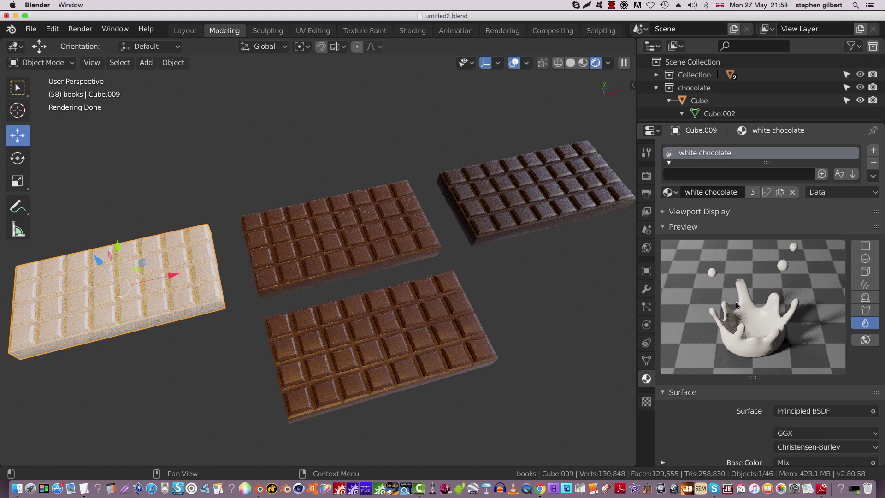
pyautogui.click(358, 243)
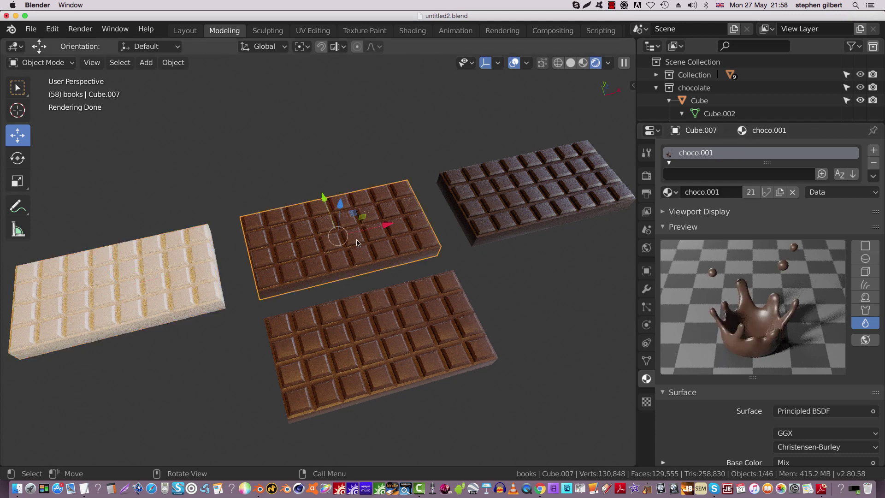
pyautogui.click(548, 213)
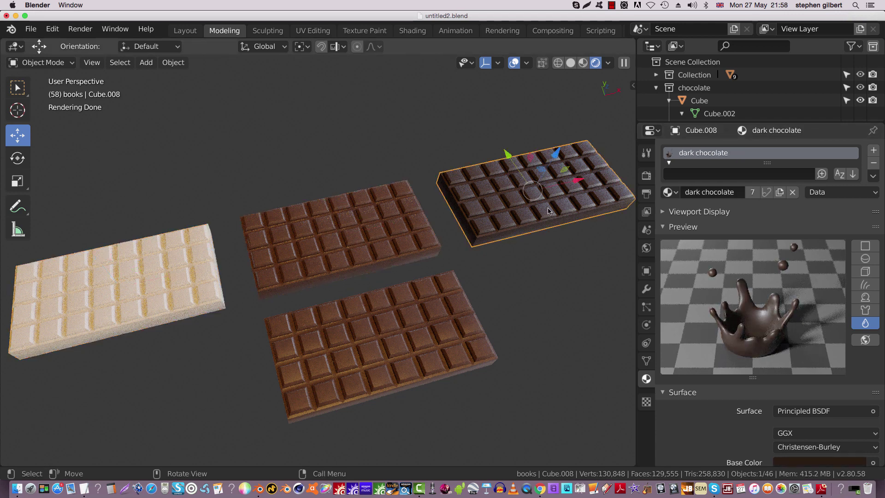
pyautogui.click(411, 341)
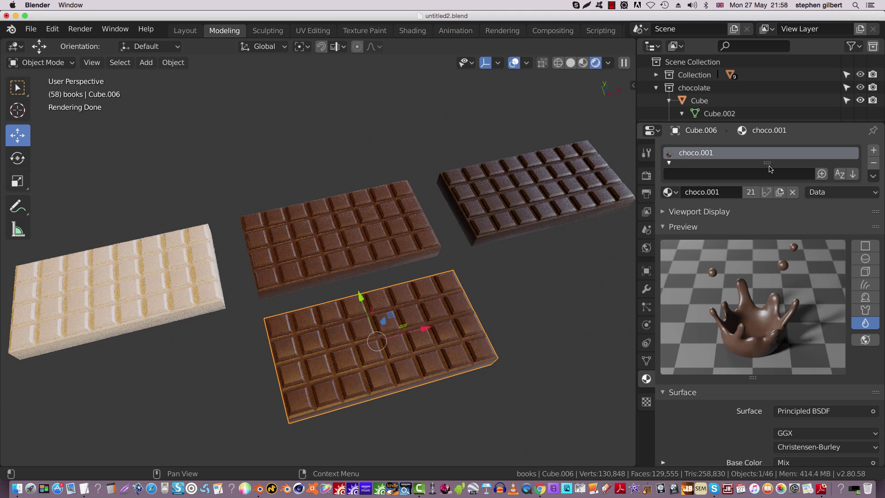
pyautogui.moveTo(768, 164); pyautogui.dragTo(768, 227)
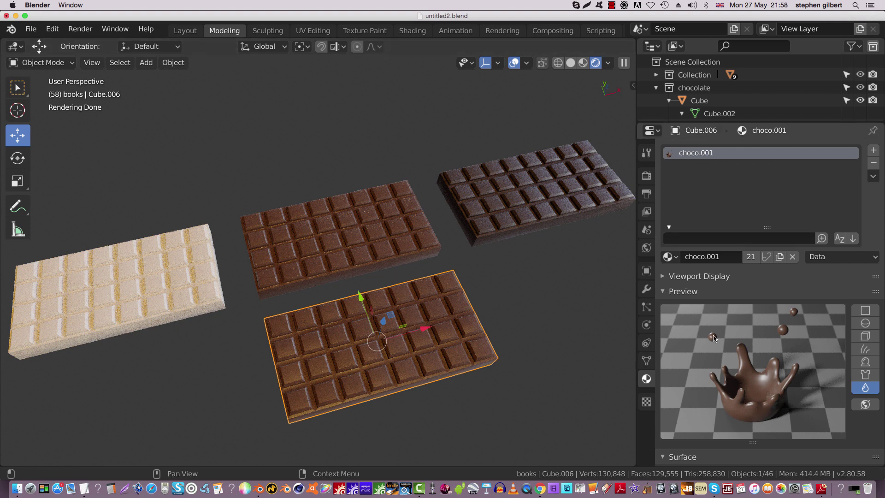
# Add two material slots and put white chocolate in the second slot
pyautogui.click(874, 152)
pyautogui.click(873, 152)
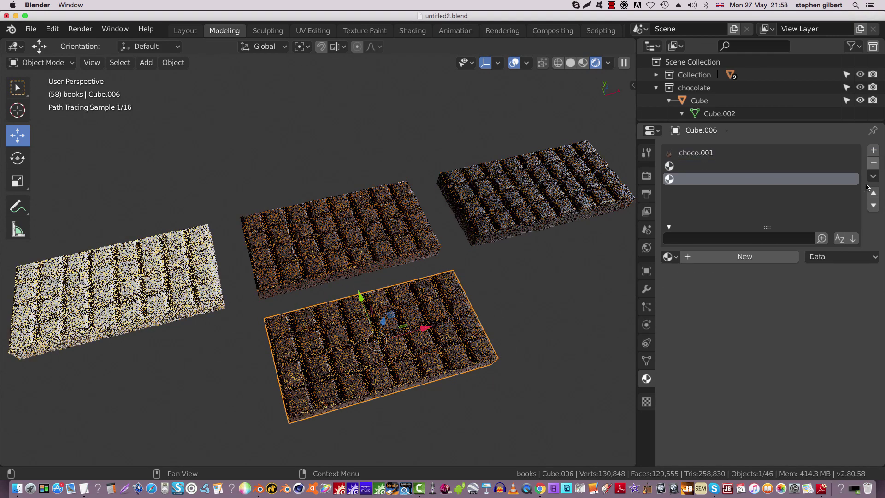
pyautogui.click(684, 167)
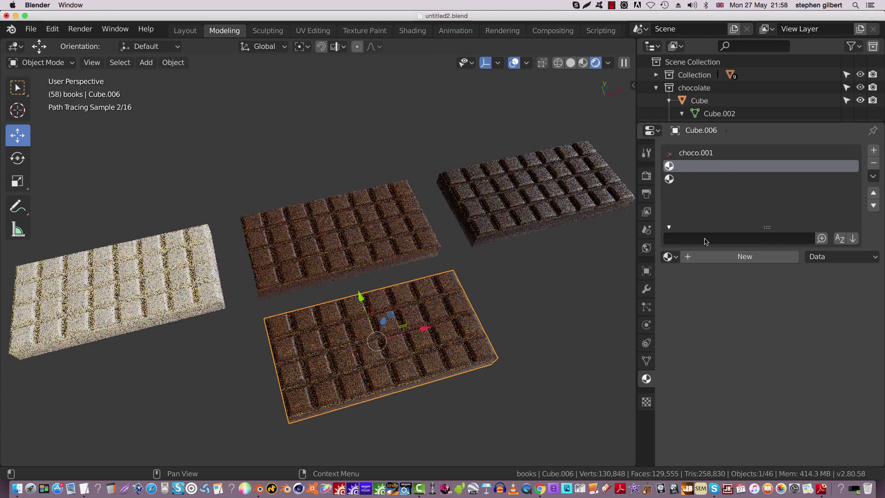
pyautogui.click(669, 256)
pyautogui.scroll(-3, 704, 372)
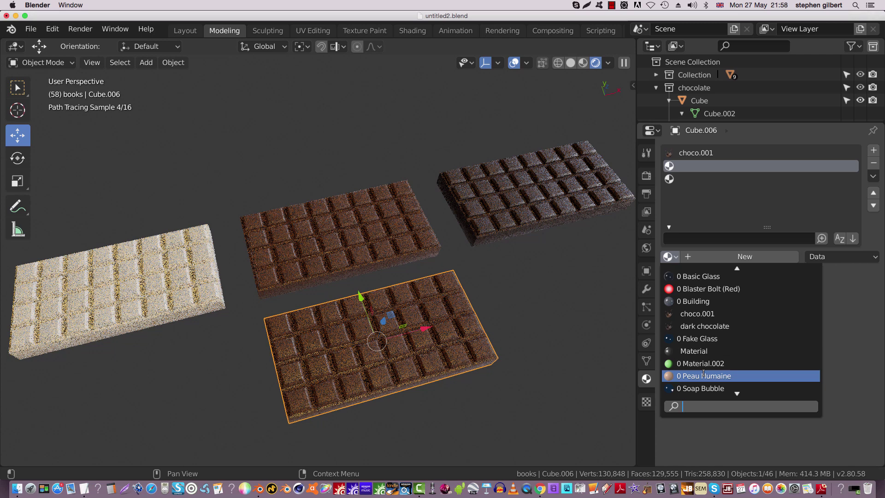
pyautogui.click(714, 389)
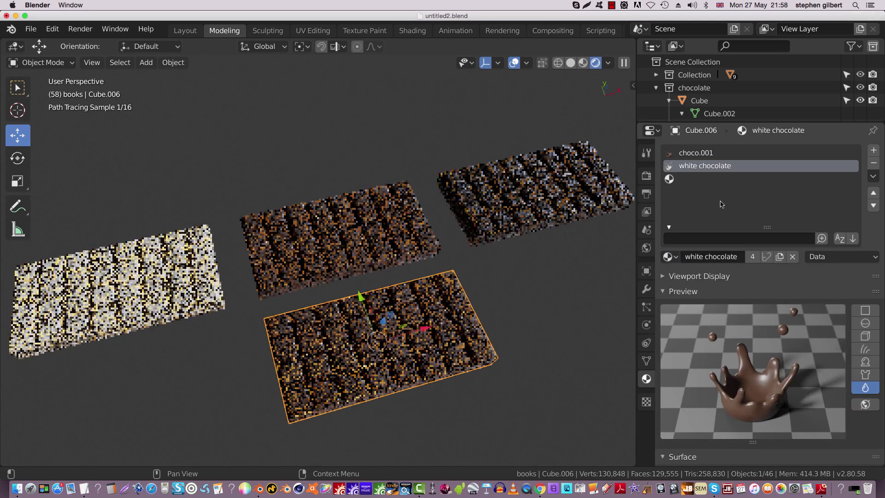
# Fill the third slot with dark chocolate and review all three slots, ending on choco.001
pyautogui.click(670, 179)
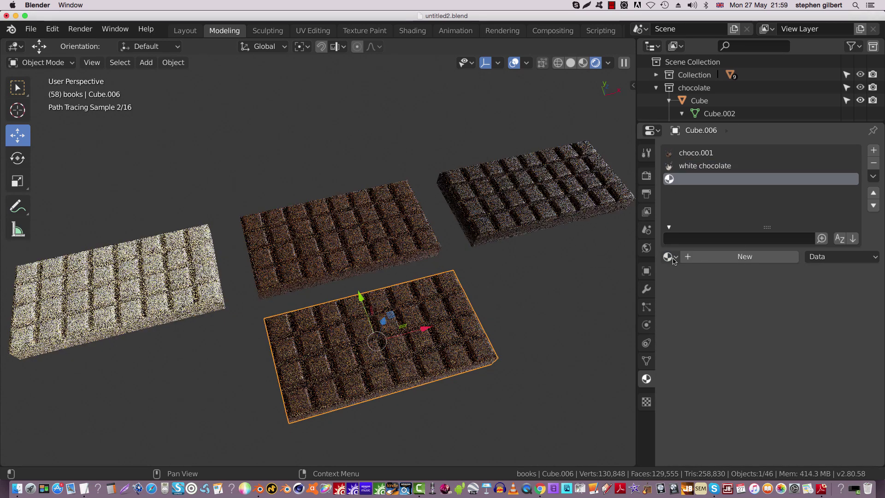
pyautogui.click(669, 257)
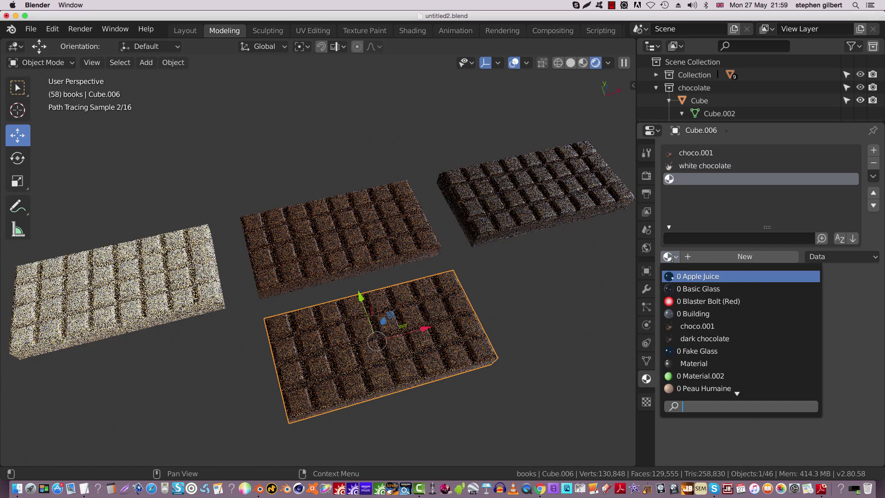
pyautogui.click(745, 343)
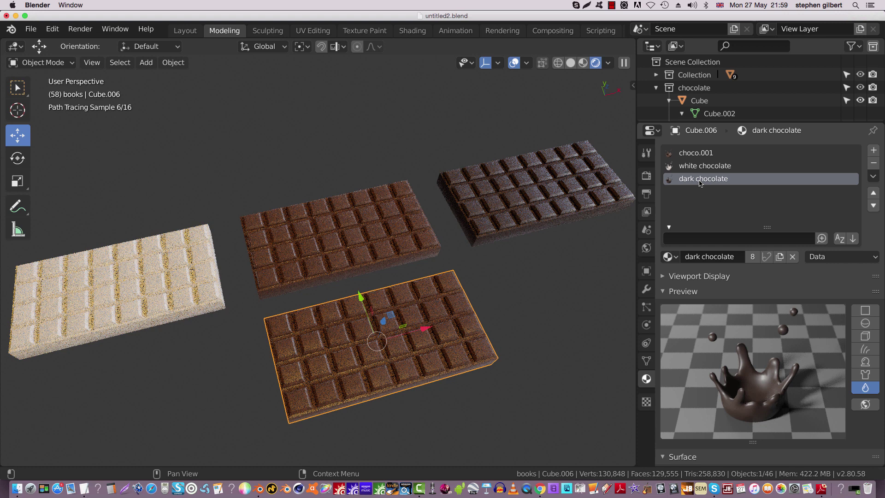
pyautogui.click(696, 166)
pyautogui.click(693, 155)
pyautogui.click(700, 179)
pyautogui.click(694, 154)
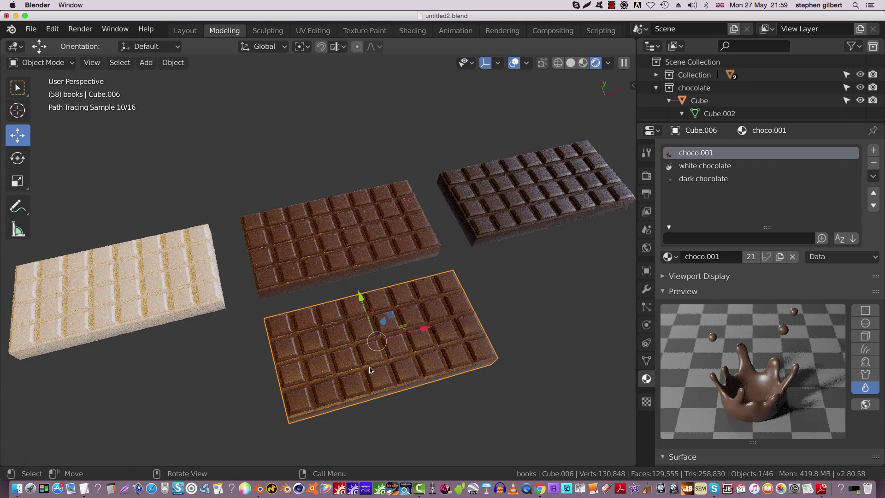
# View the bars from the top in Wireframe, centre the bottom bar, and enter Edit Mode
pyautogui.press('KP_7')
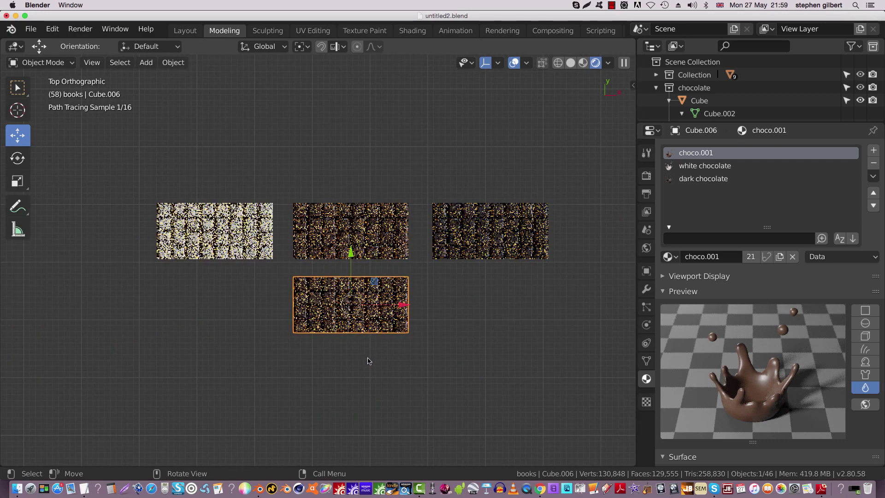
pyautogui.scroll(5, 367, 300)
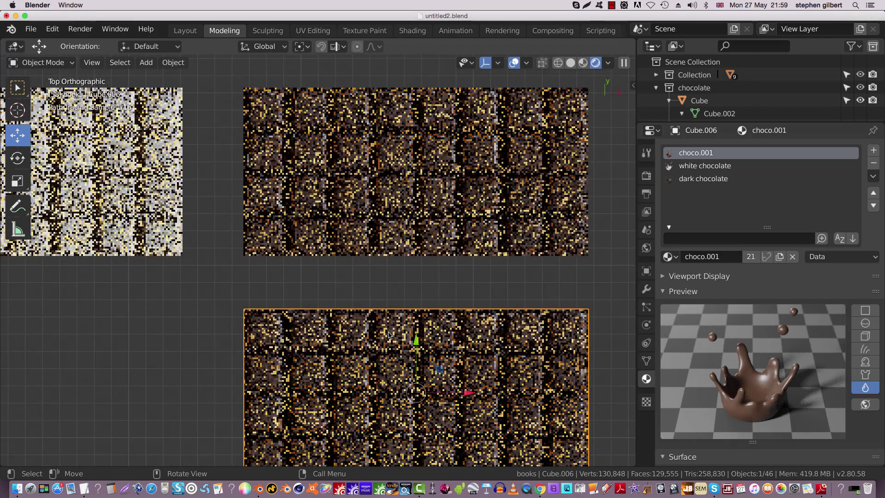
pyautogui.click(557, 63)
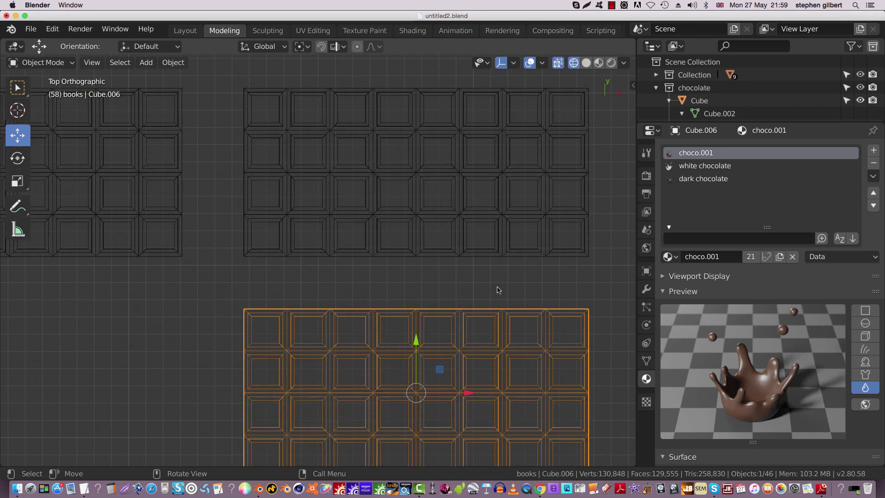
pyautogui.keyDown('shift'); pyautogui.moveTo(498, 291); pyautogui.dragTo(415, 235, button='middle'); pyautogui.keyUp('shift')
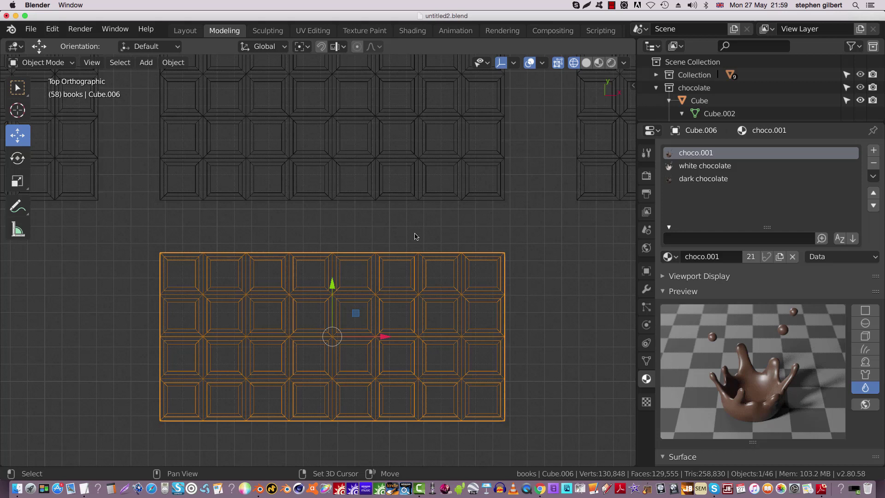
pyautogui.press('Tab')
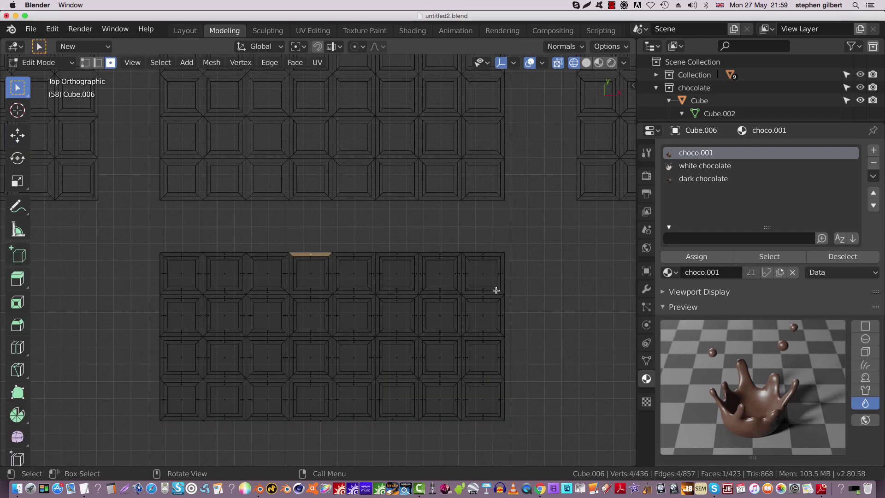
# Box-select the bar's right three face columns and assign them the dark chocolate material
pyautogui.press('b')
pyautogui.moveTo(527, 223); pyautogui.dragTo(374, 462)
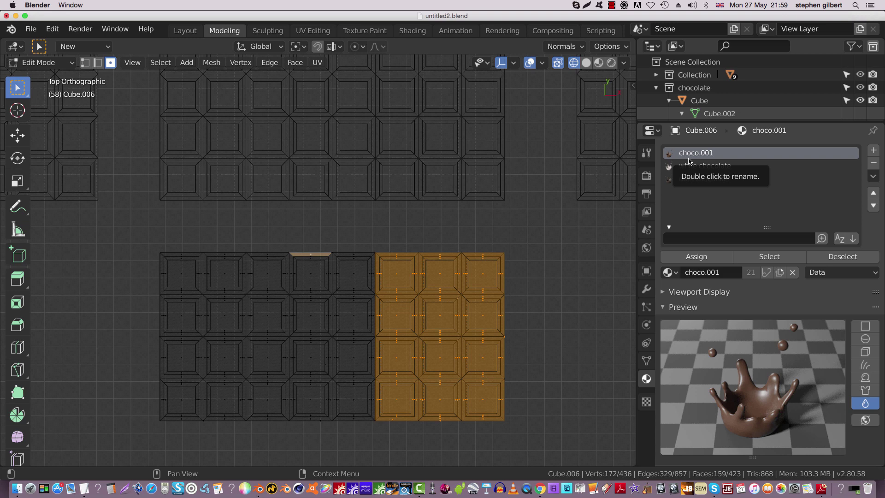
pyautogui.click(700, 180)
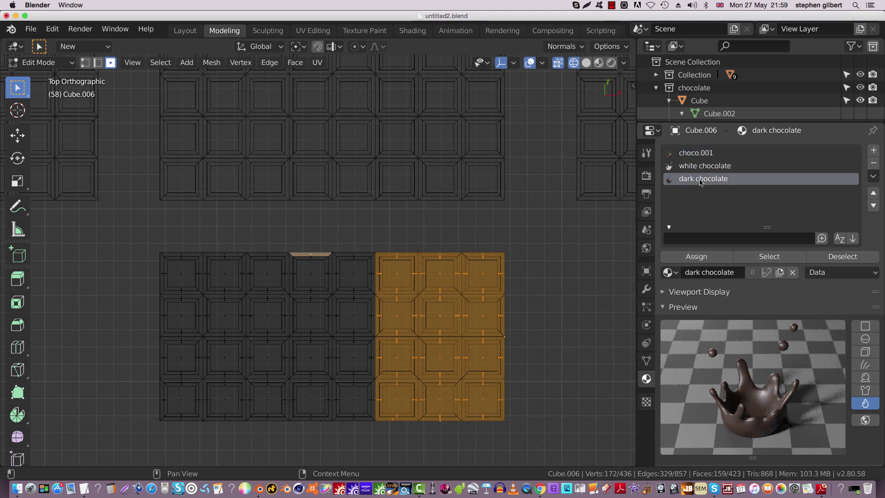
pyautogui.click(693, 257)
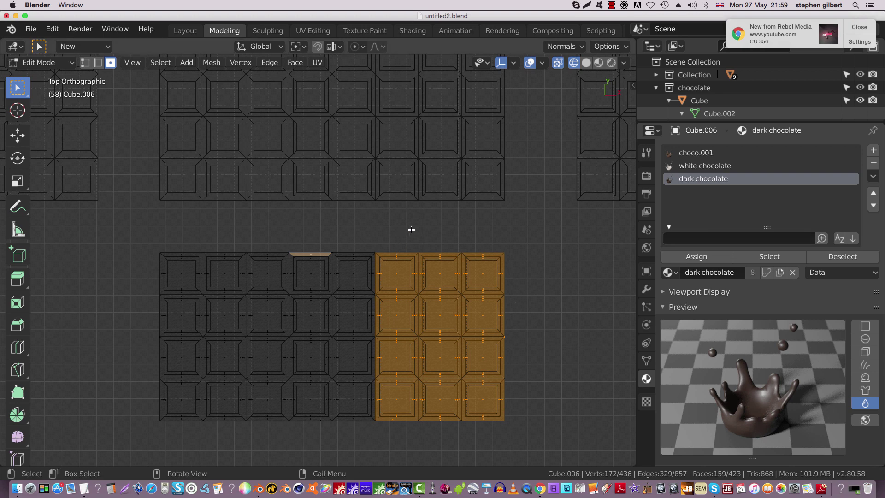
# Deselect all, box-select the bar's left three face columns, and assign white chocolate
pyautogui.hotkey('alt', 'a')
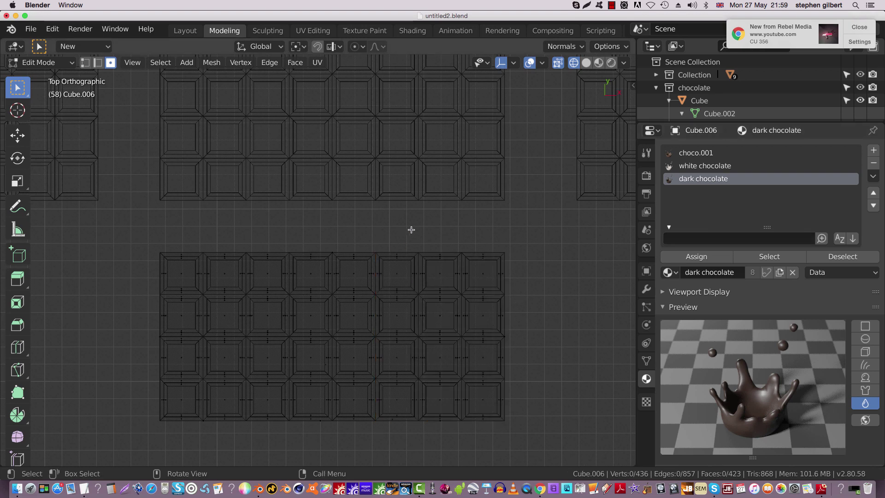
pyautogui.press('b')
pyautogui.moveTo(125, 227); pyautogui.dragTo(290, 443)
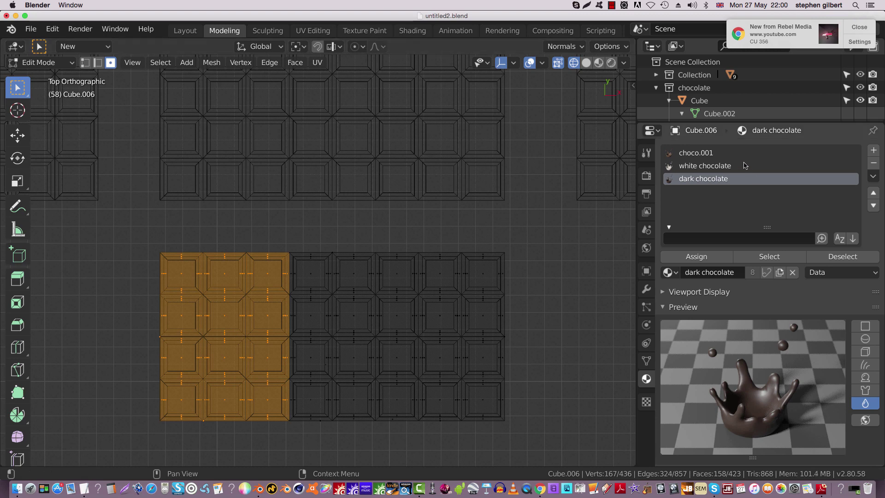
pyautogui.click(700, 166)
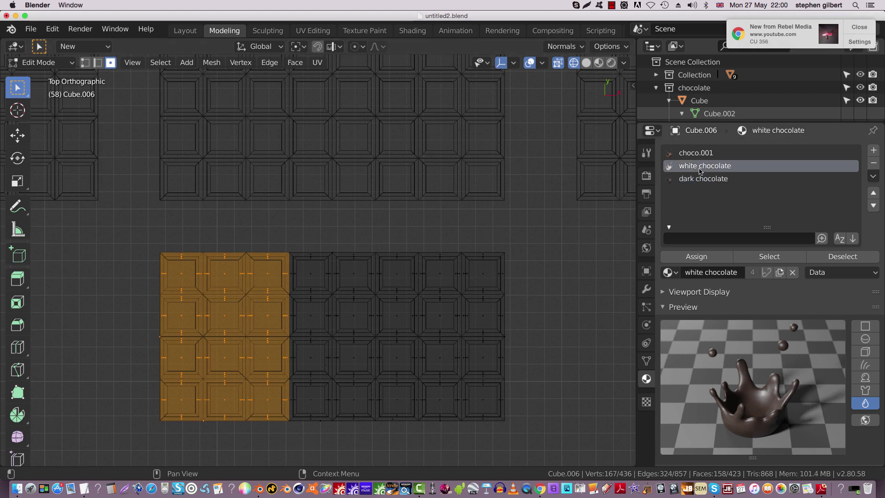
pyautogui.click(693, 259)
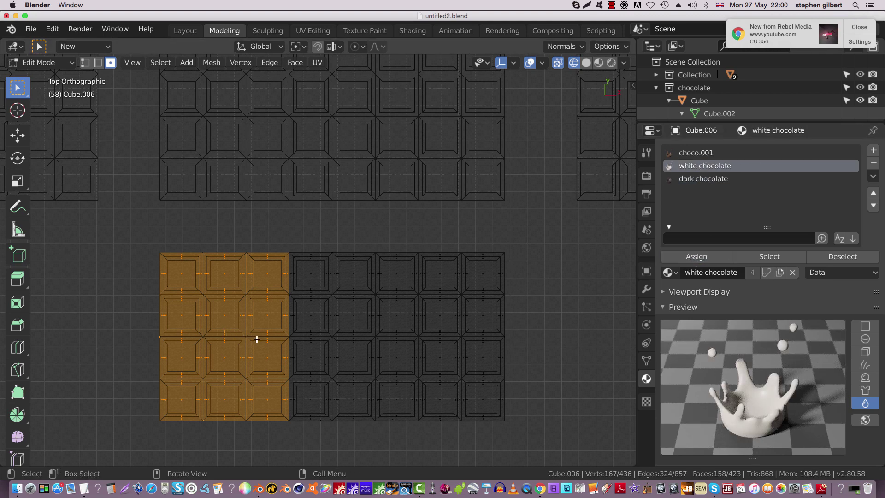
# Return to Object Mode and orbit the bar in perspective, previewing Rendered then Solid shading
pyautogui.press('Tab')
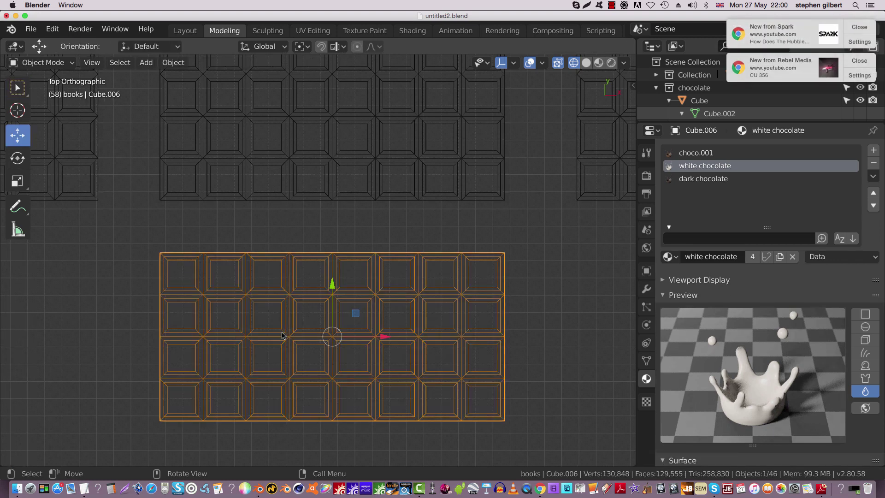
pyautogui.moveTo(332, 336); pyautogui.dragTo(359, 327, button='middle')
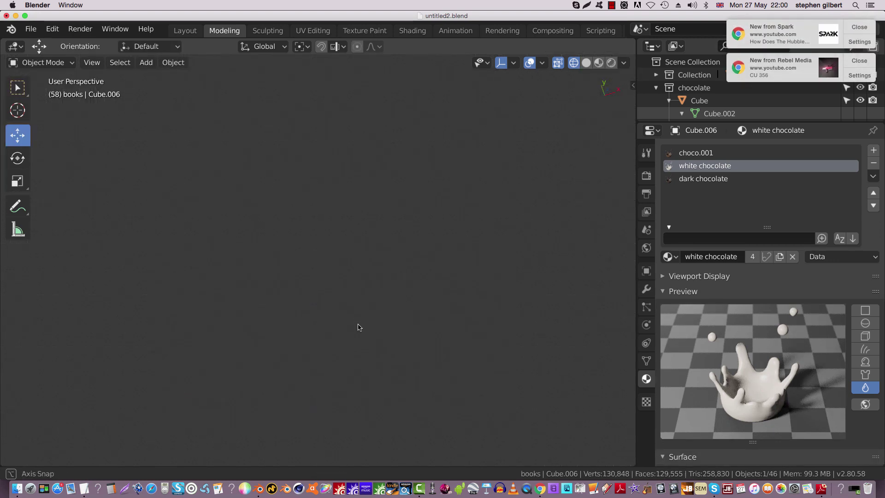
pyautogui.click(611, 63)
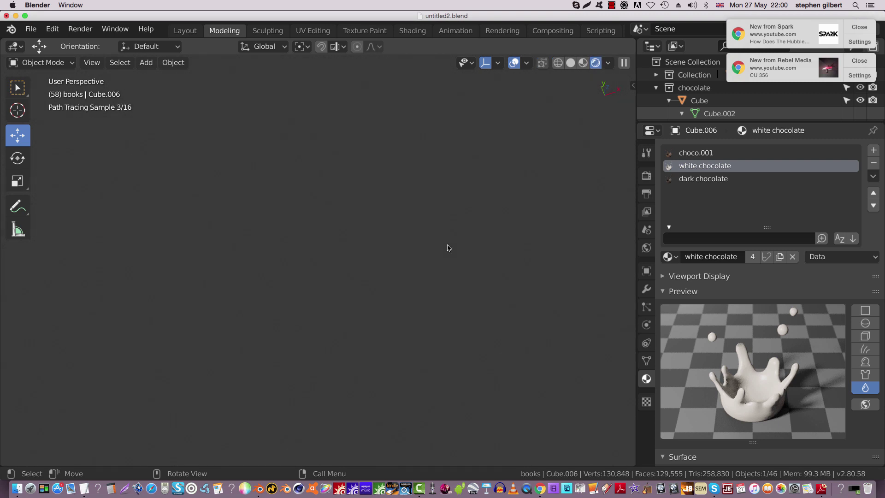
pyautogui.click(570, 64)
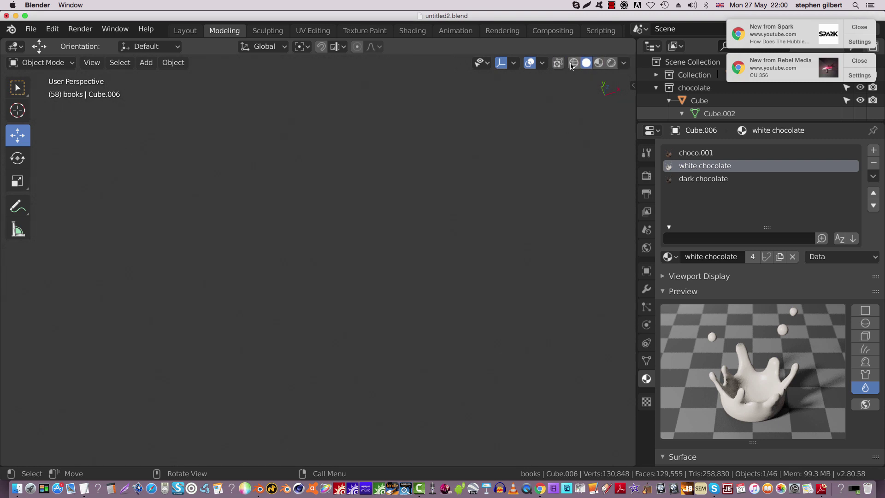
pyautogui.scroll(-6, 415, 231)
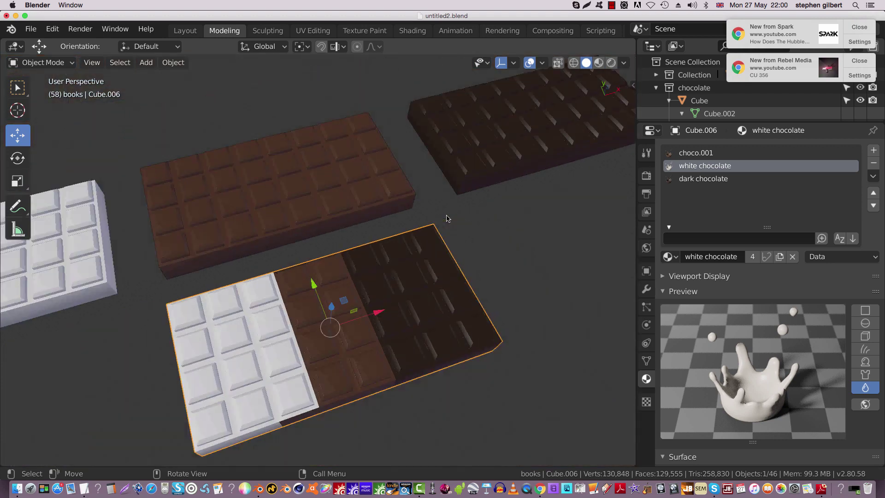
pyautogui.moveTo(339, 280); pyautogui.dragTo(324, 268, button='middle')
pyautogui.scroll(2, 332, 287)
# Show the three-section bar in Rendered shading and orbit it through several angles
pyautogui.click(611, 63)
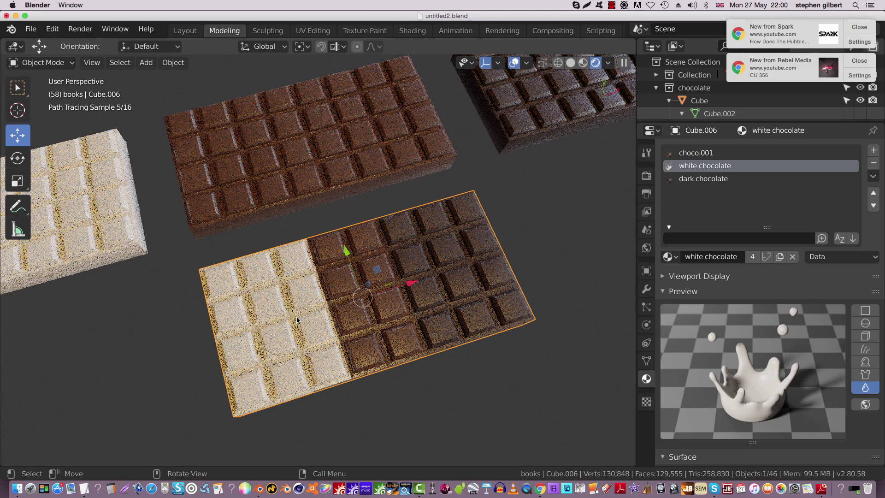
pyautogui.moveTo(297, 316); pyautogui.dragTo(333, 358, button='middle')
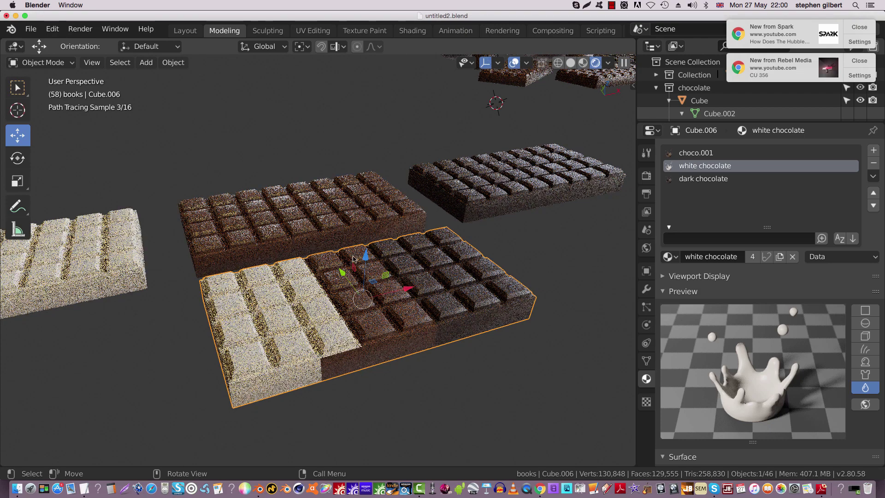
pyautogui.moveTo(354, 263); pyautogui.dragTo(360, 367, button='middle')
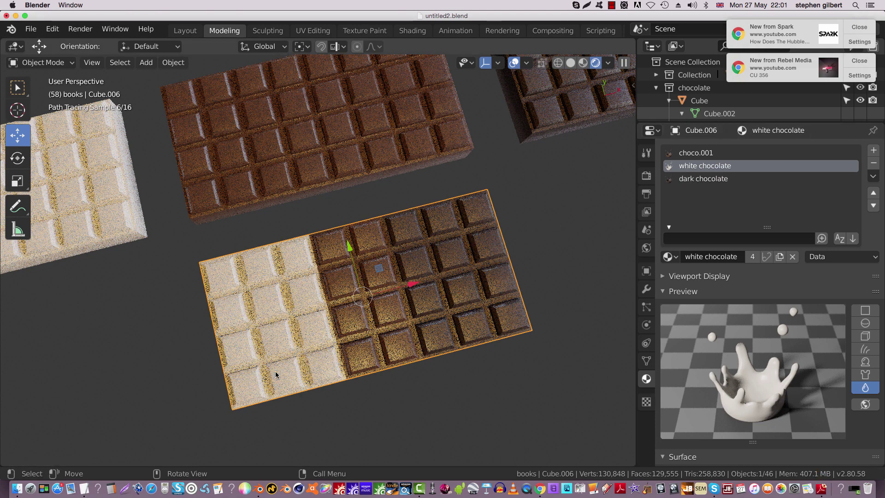
pyautogui.moveTo(276, 371)
pyautogui.mouseDown(button='middle')
pyautogui.moveTo(360, 354)
pyautogui.moveTo(352, 339)
pyautogui.mouseUp(button='middle')
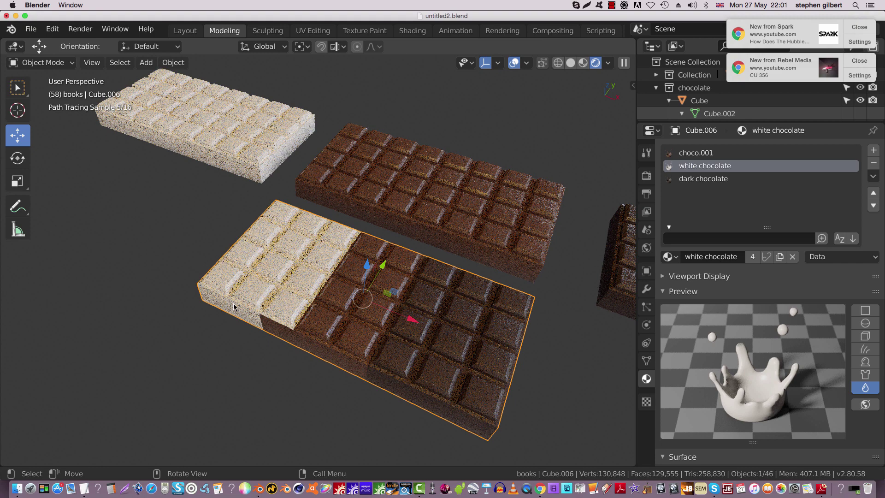
pyautogui.moveTo(238, 332); pyautogui.dragTo(272, 269, button='middle')
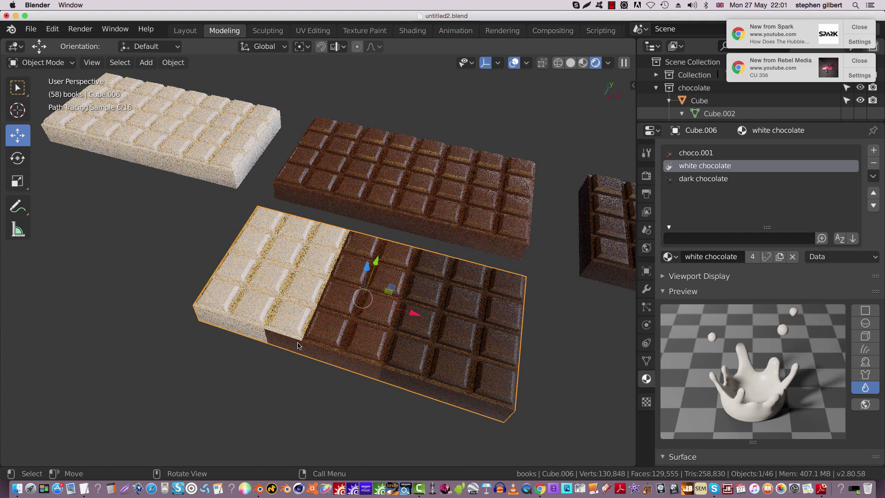
pyautogui.moveTo(373, 334); pyautogui.dragTo(368, 328, button='middle')
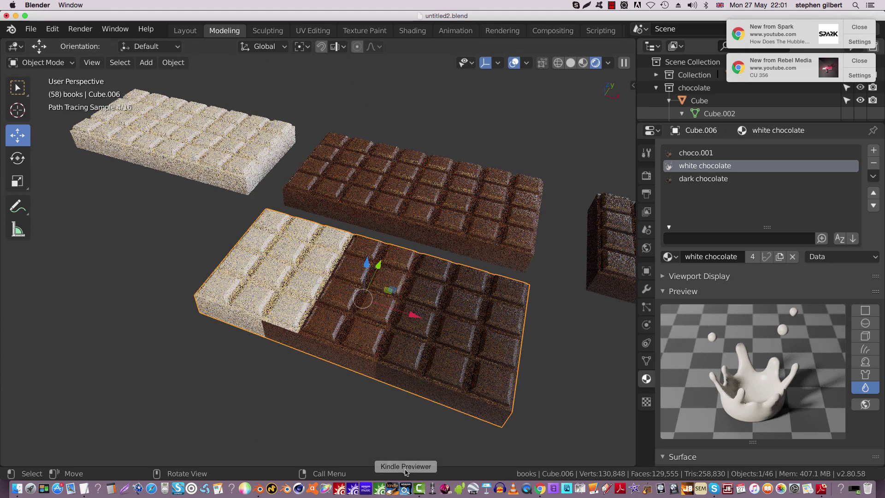
# Stop the screen recording from Camtasia's File menu
pyautogui.click(428, 484)
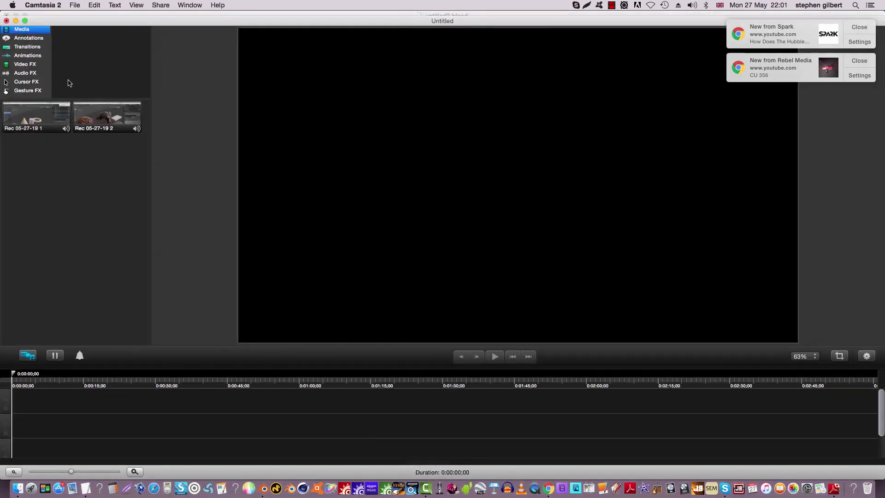
pyautogui.click(75, 5)
pyautogui.click(126, 104)
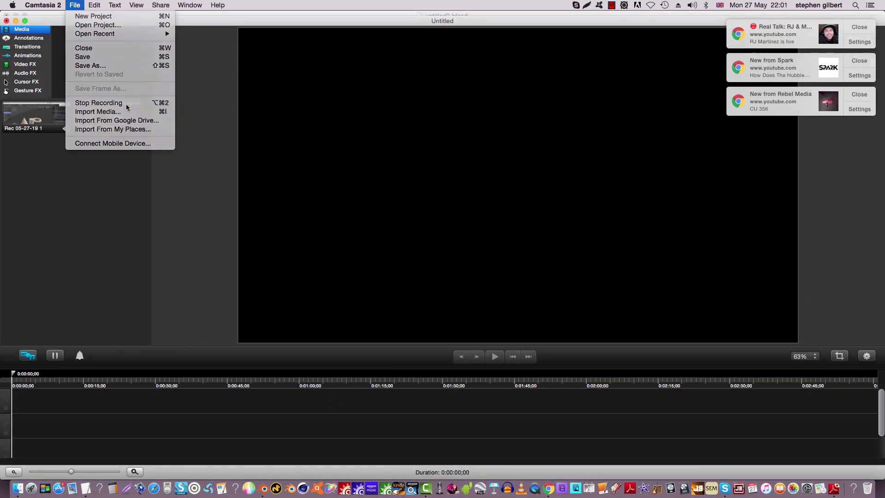